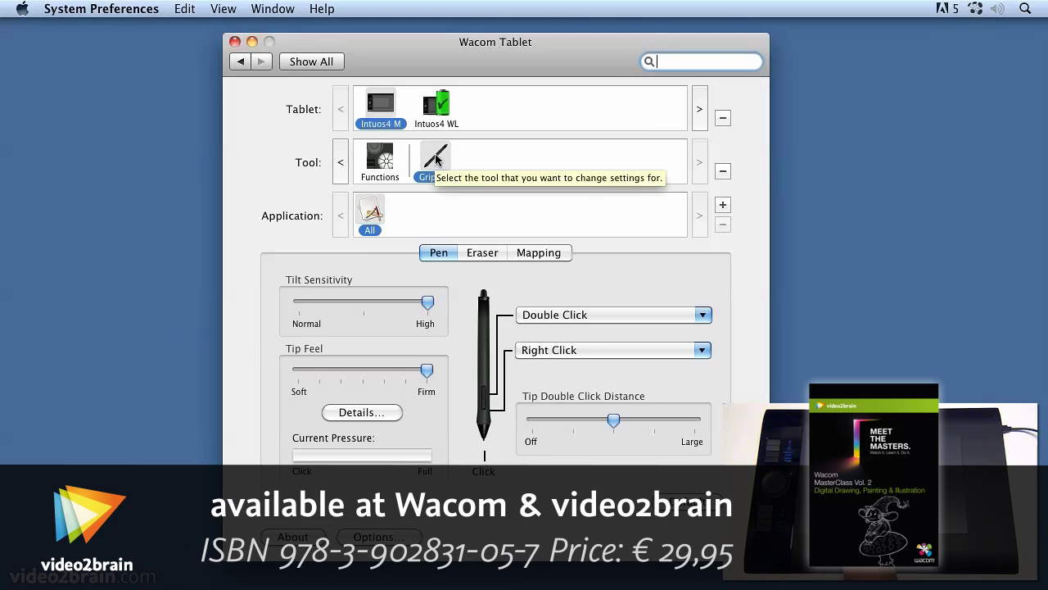
Review the tablet's Functions and Grip Pen settings, then bring the blank Photoshop canvas forward.
click(377, 160)
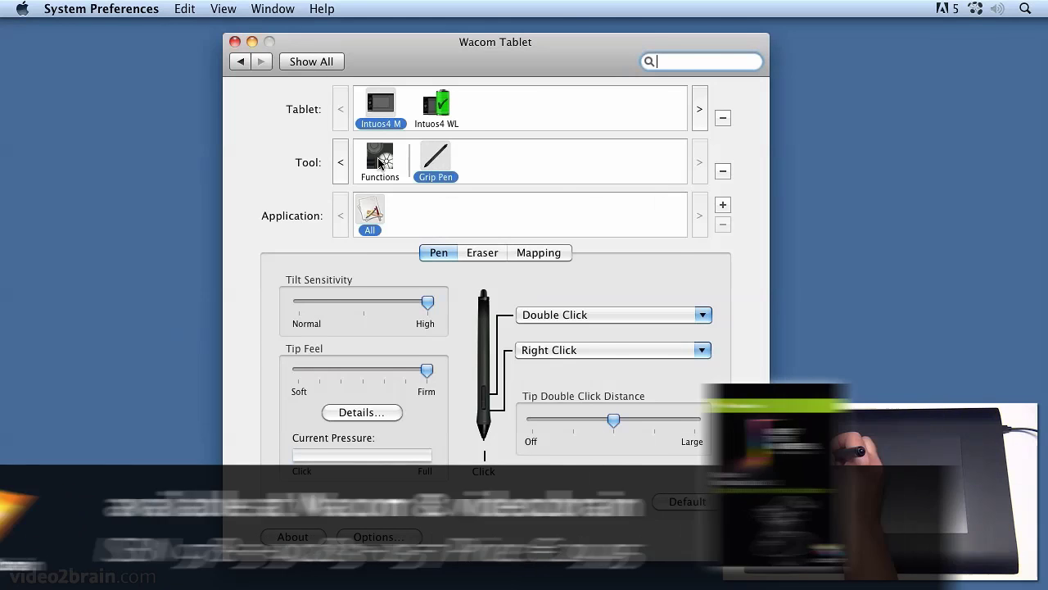
click(431, 163)
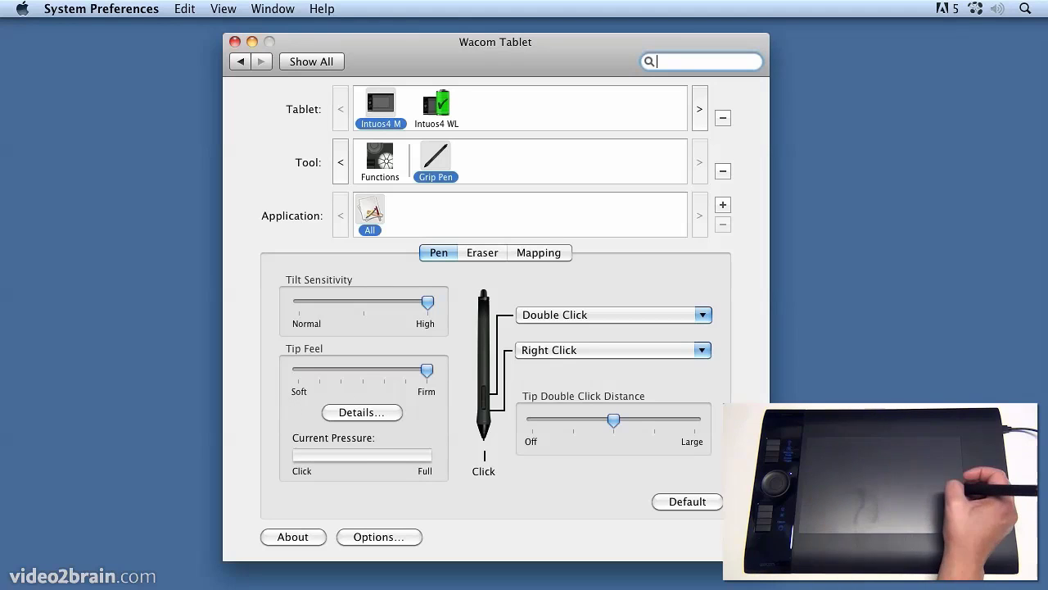
key(super+Tab)
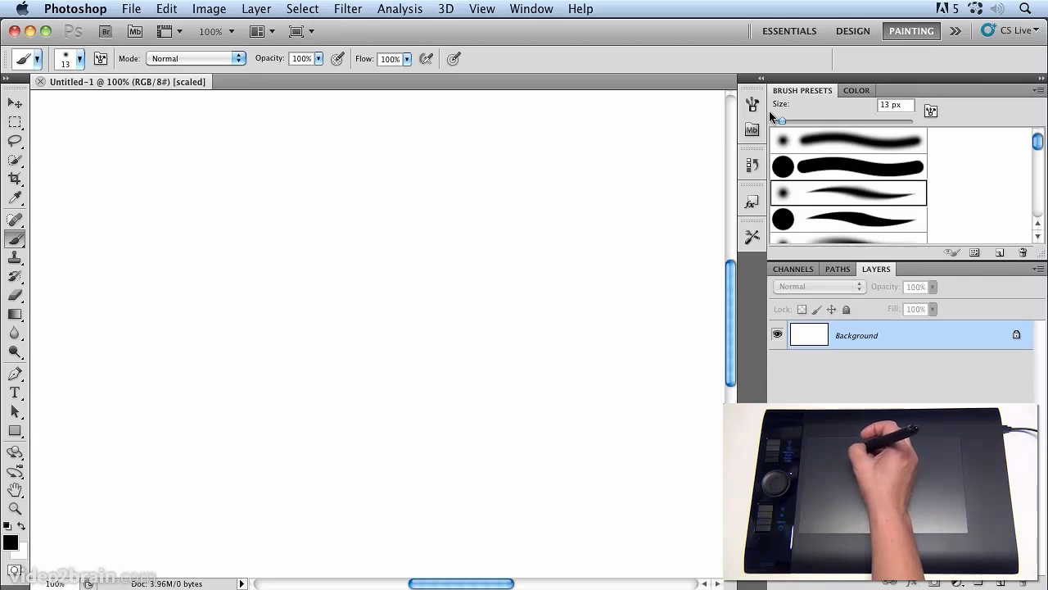
Confirm the Brush panel's Shape Dynamics size is controlled by Pen Pressure, then collapse the panel.
click(753, 105)
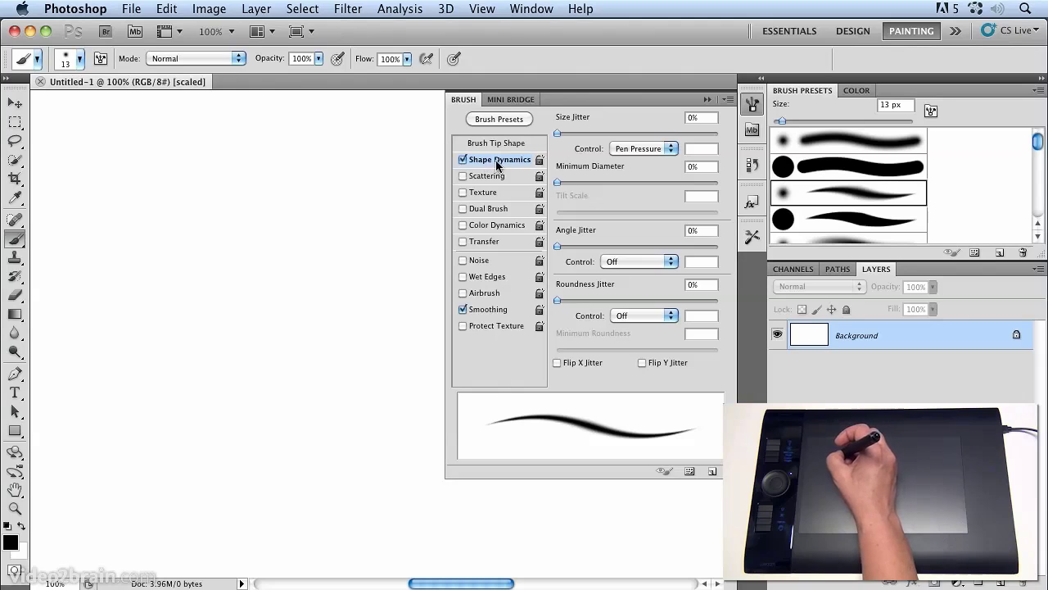
click(706, 100)
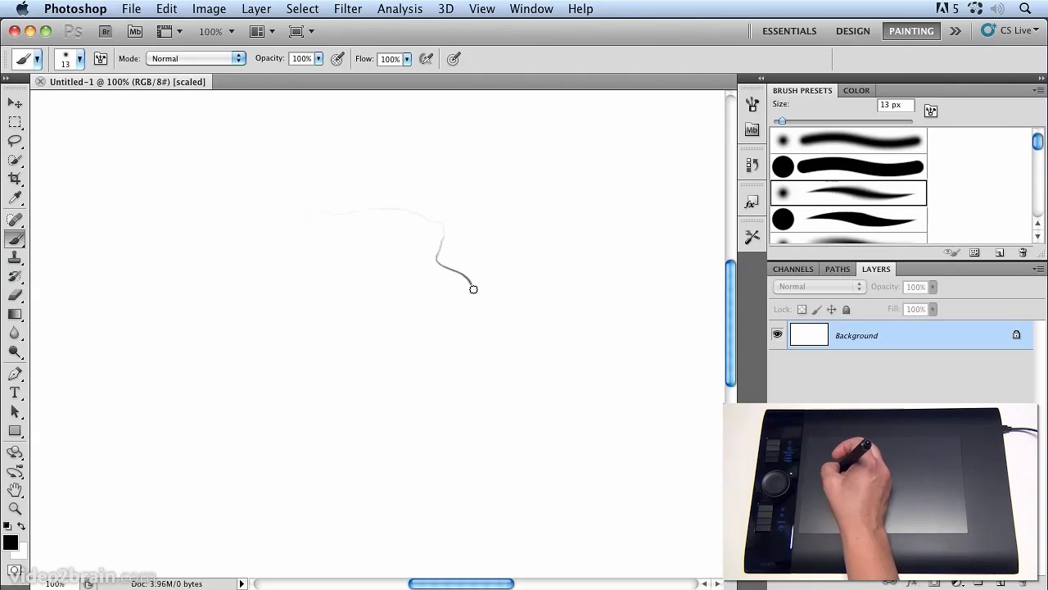
Draw four light test strokes that build a face outline and cross the right side.
mouse_move(474, 289)
mouse_down()
mouse_move(522, 344)
mouse_move(566, 428)
mouse_move(320, 393)
mouse_move(325, 277)
mouse_up()
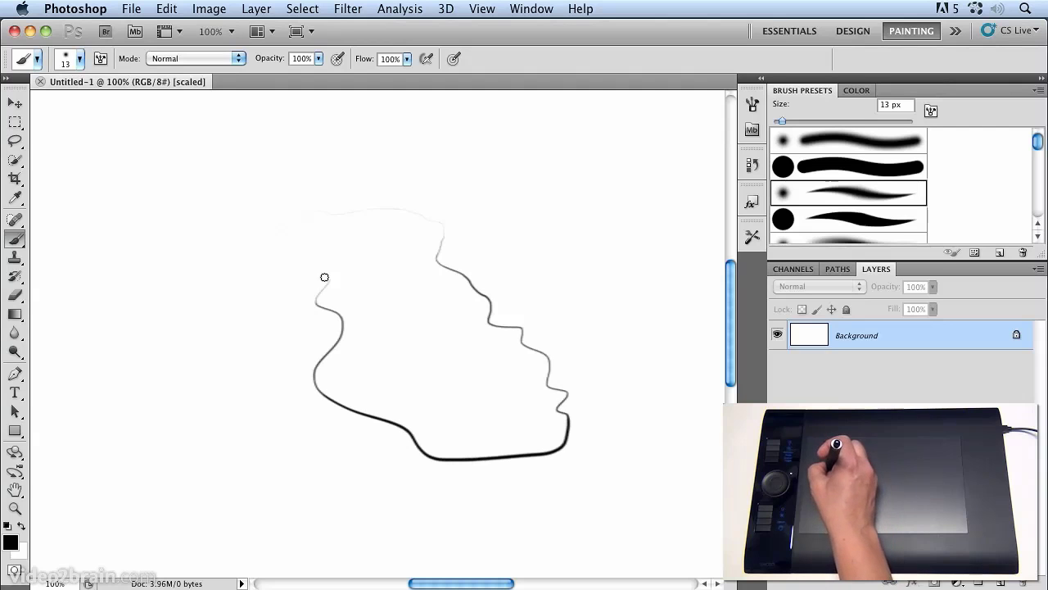
drag(292, 471, 377, 323)
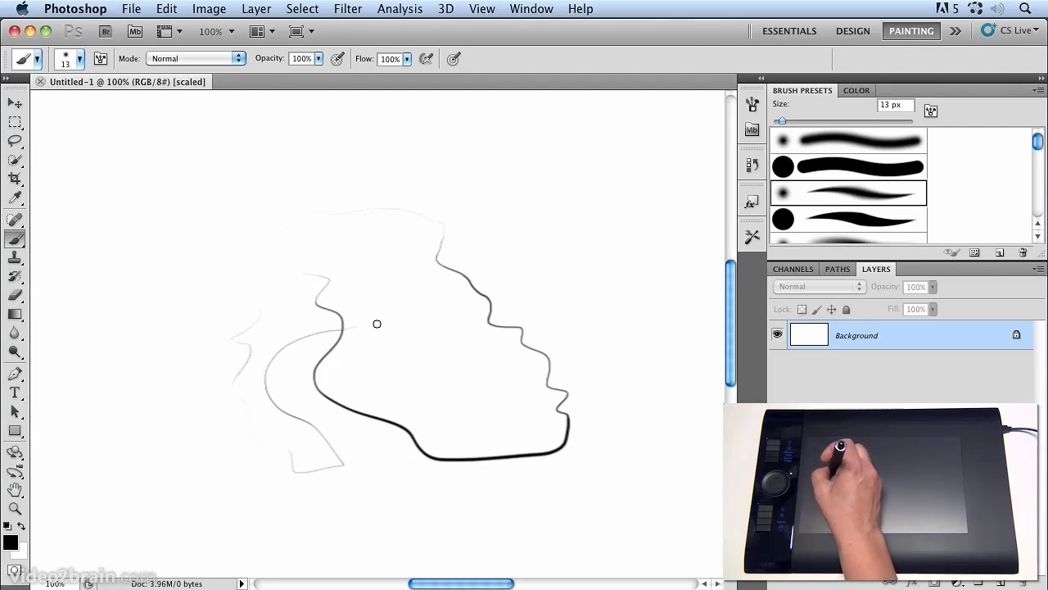
mouse_move(381, 248)
mouse_down()
mouse_move(421, 161)
mouse_move(486, 219)
mouse_move(588, 270)
mouse_move(486, 294)
mouse_move(449, 363)
mouse_move(339, 312)
mouse_move(188, 335)
mouse_move(223, 403)
mouse_up()
mouse_move(393, 355)
mouse_down()
mouse_move(541, 492)
mouse_move(573, 455)
mouse_up()
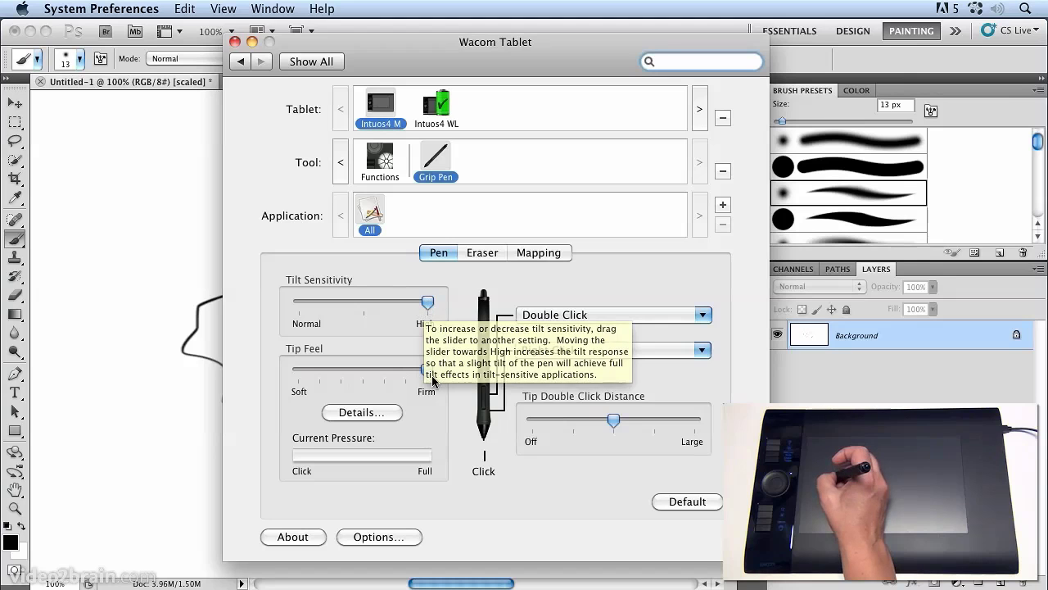
mouse_move(362, 374)
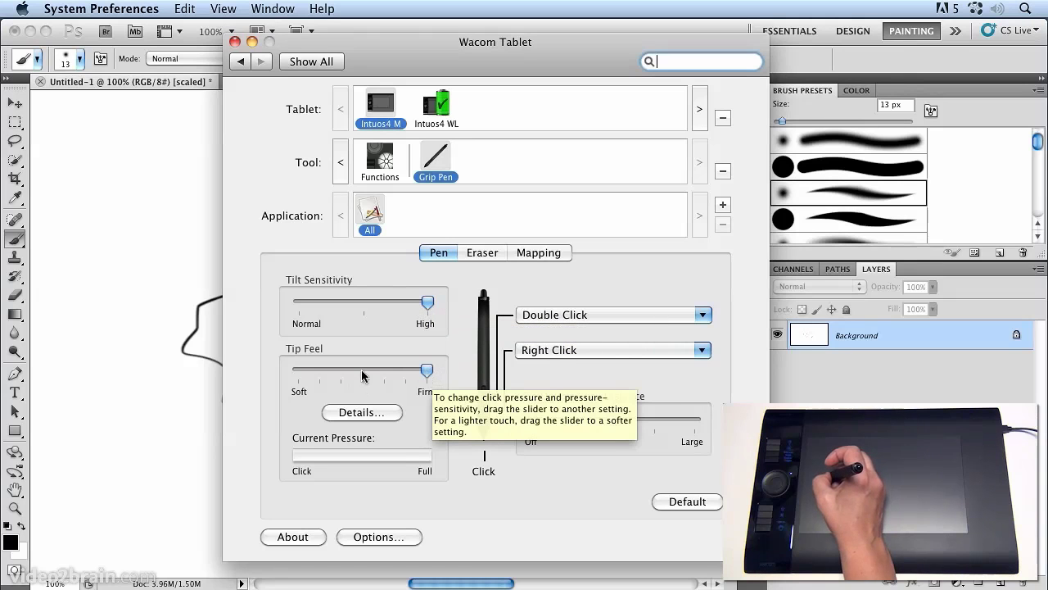
Set Tip Feel to the middle, then draw a curved test stroke at the canvas top left.
click(363, 373)
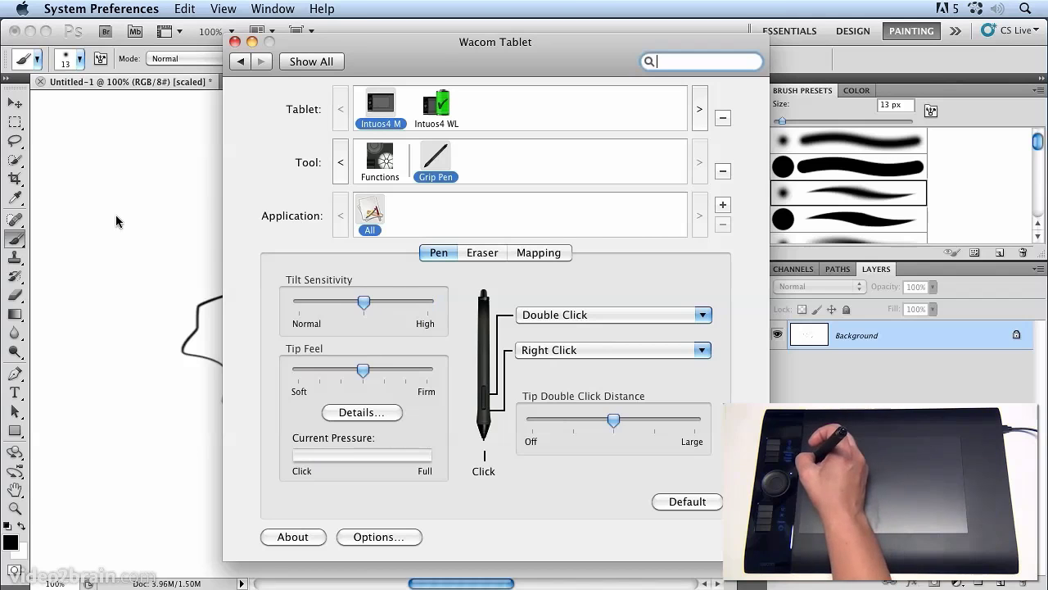
click(127, 185)
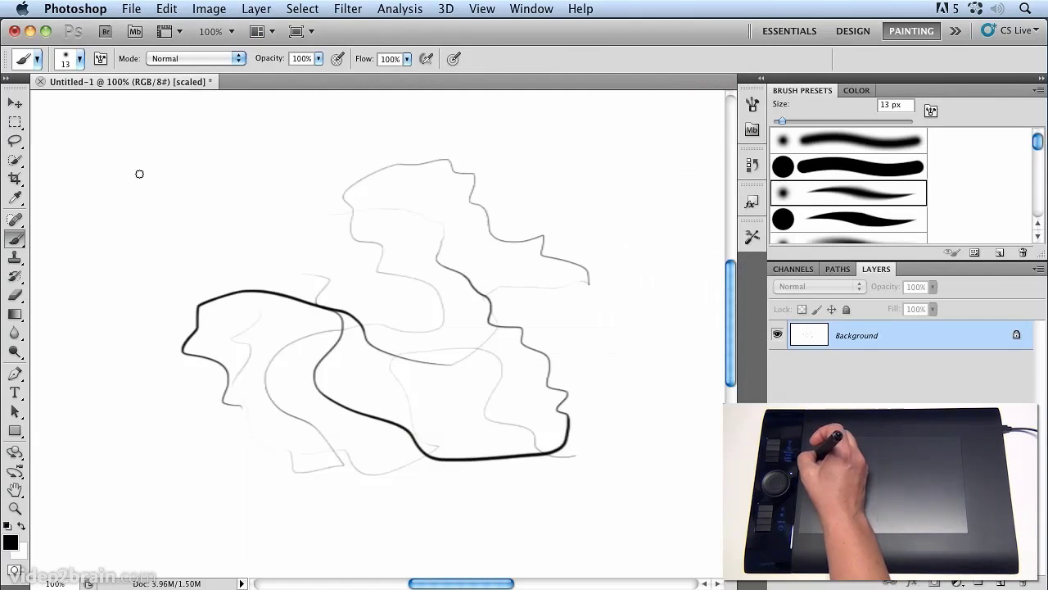
mouse_move(139, 173)
mouse_down()
mouse_move(148, 227)
mouse_move(116, 385)
mouse_move(159, 449)
mouse_move(223, 462)
mouse_move(291, 498)
mouse_move(325, 424)
mouse_move(485, 397)
mouse_move(475, 292)
mouse_move(565, 245)
mouse_move(610, 278)
mouse_move(644, 460)
mouse_move(536, 485)
mouse_move(336, 416)
mouse_move(121, 401)
mouse_up()
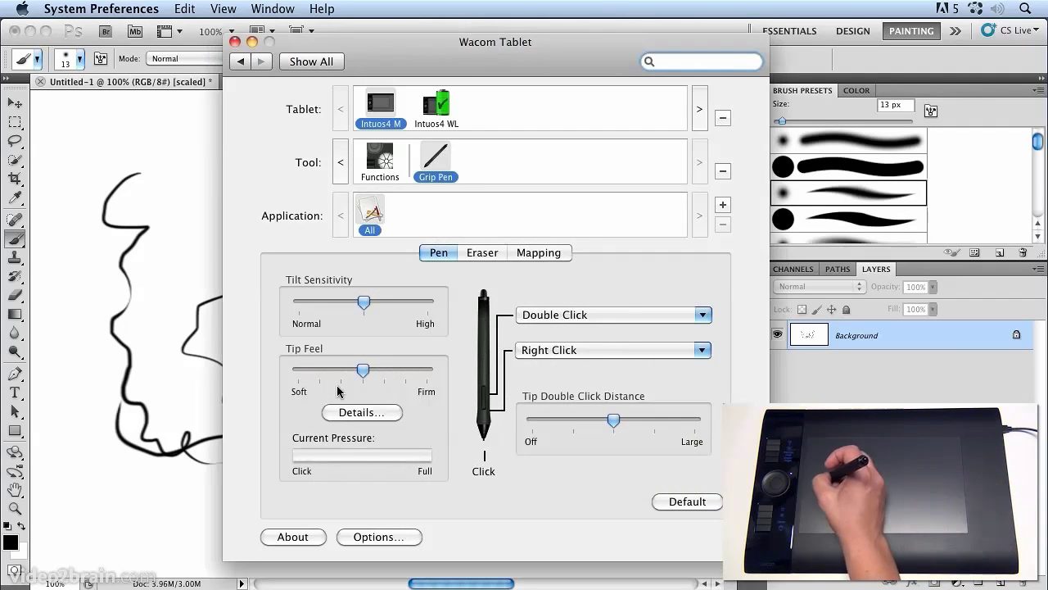
Set Tip Feel to Soft and paint a dot and several soft-tip strokes on the canvas.
drag(358, 375, 298, 373)
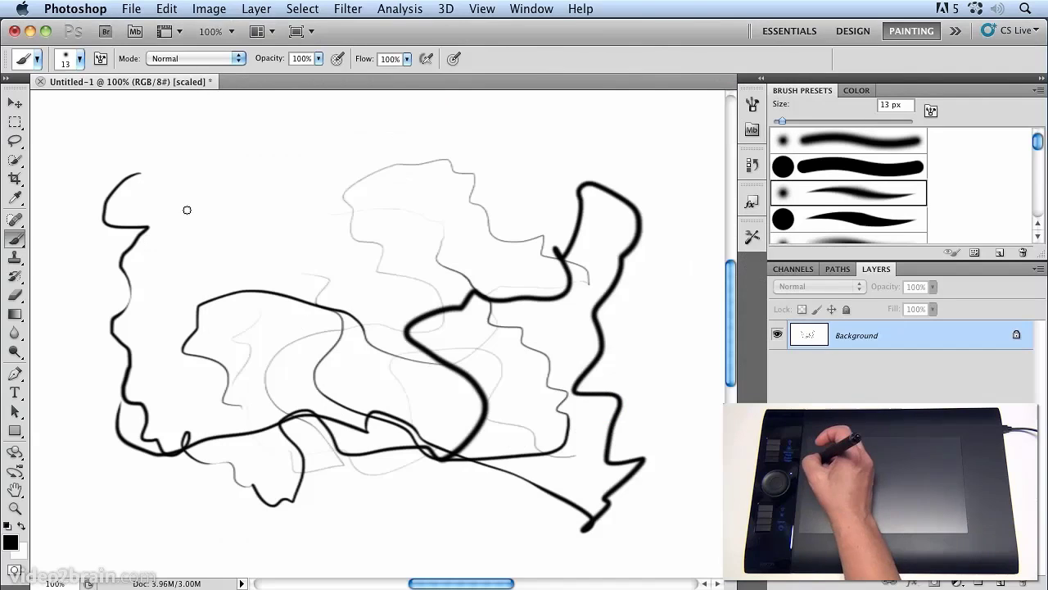
click(181, 167)
click(188, 207)
mouse_move(191, 211)
mouse_down()
mouse_move(273, 240)
mouse_move(500, 266)
mouse_up()
drag(512, 225, 505, 253)
mouse_move(477, 187)
mouse_down()
mouse_move(523, 174)
mouse_move(565, 261)
mouse_move(667, 392)
mouse_move(630, 517)
mouse_move(269, 446)
mouse_move(78, 340)
mouse_move(363, 358)
mouse_move(340, 343)
mouse_up()
Paint thick looping strokes and an upper-right zigzag, then return Tip Feel to Firm.
drag(234, 254, 370, 276)
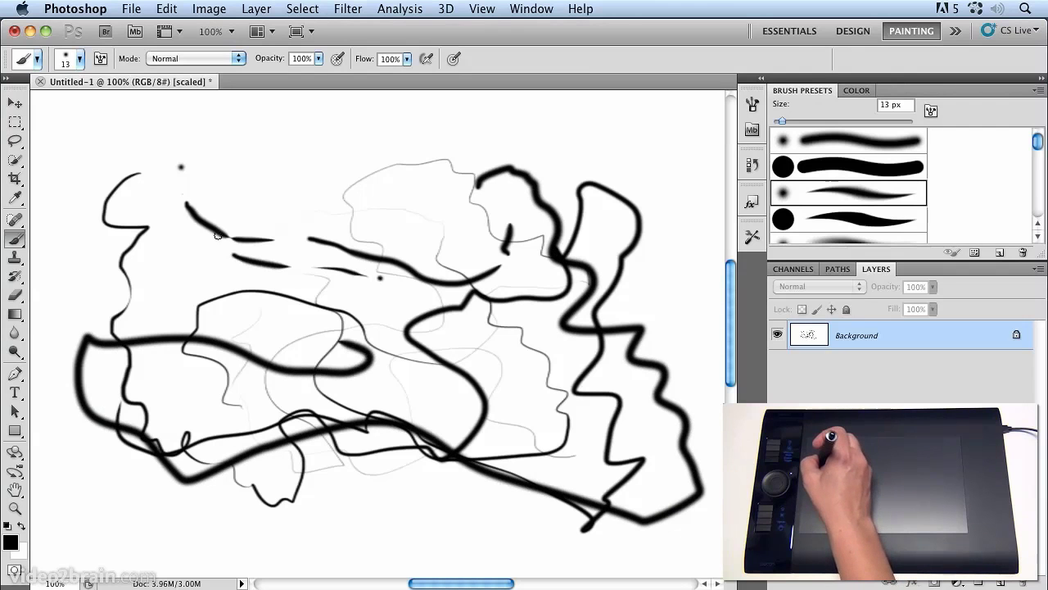
mouse_move(252, 230)
mouse_down()
mouse_move(376, 227)
mouse_move(430, 209)
mouse_up()
mouse_move(413, 194)
mouse_down()
mouse_move(390, 181)
mouse_move(308, 218)
mouse_up()
mouse_move(360, 242)
mouse_down()
mouse_move(348, 332)
mouse_move(360, 473)
mouse_up()
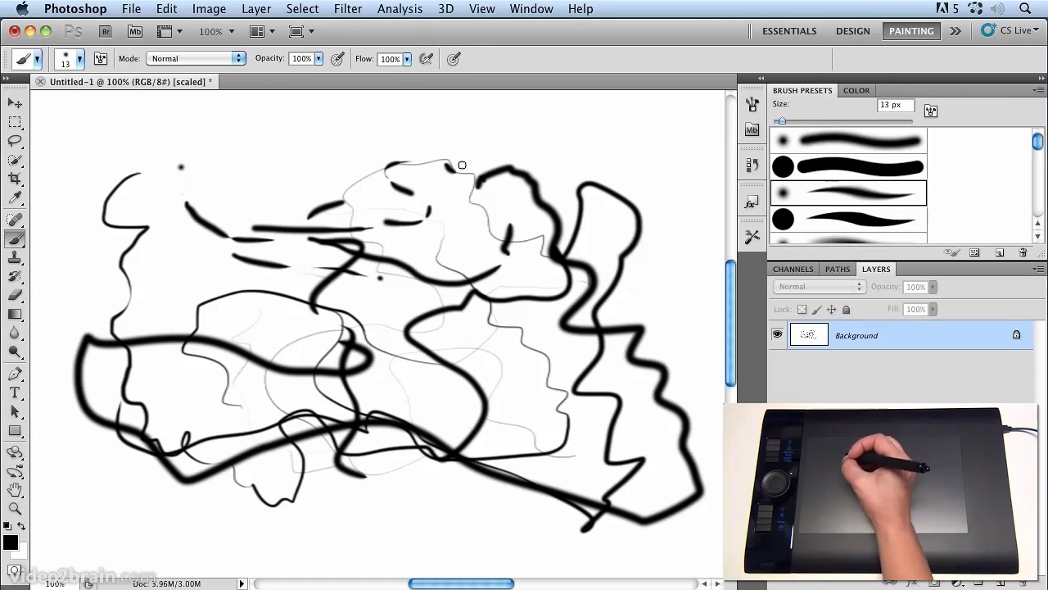
mouse_move(540, 144)
mouse_down()
mouse_move(557, 258)
mouse_move(594, 251)
mouse_up()
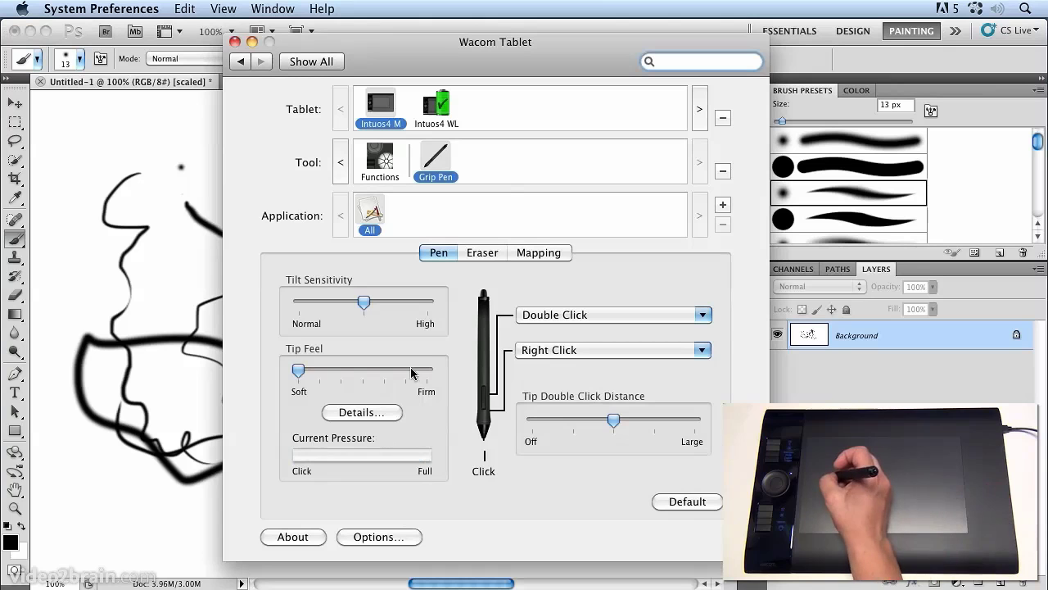
drag(418, 375, 440, 376)
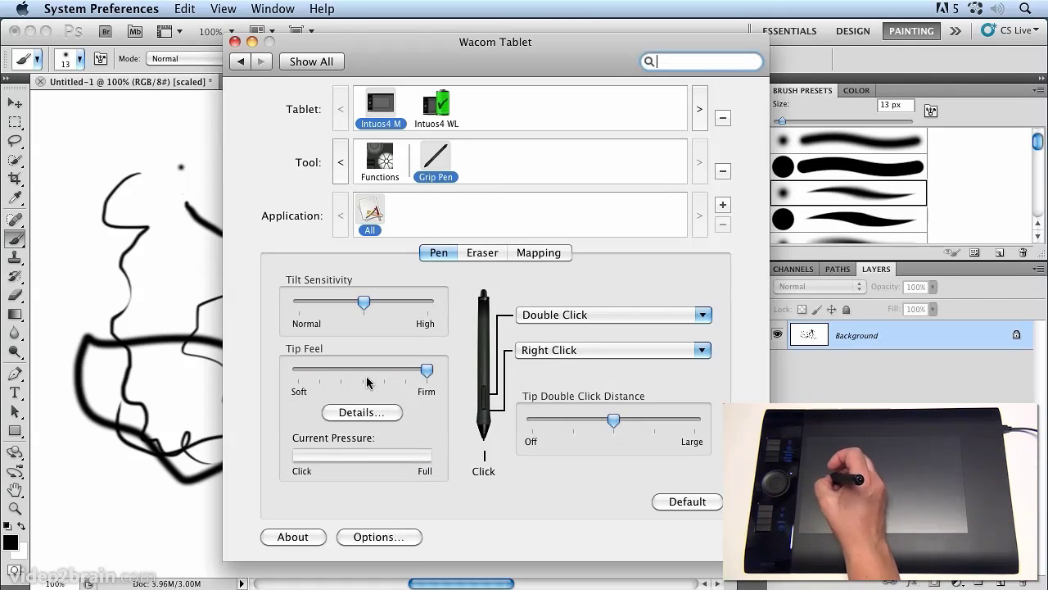
mouse_move(427, 373)
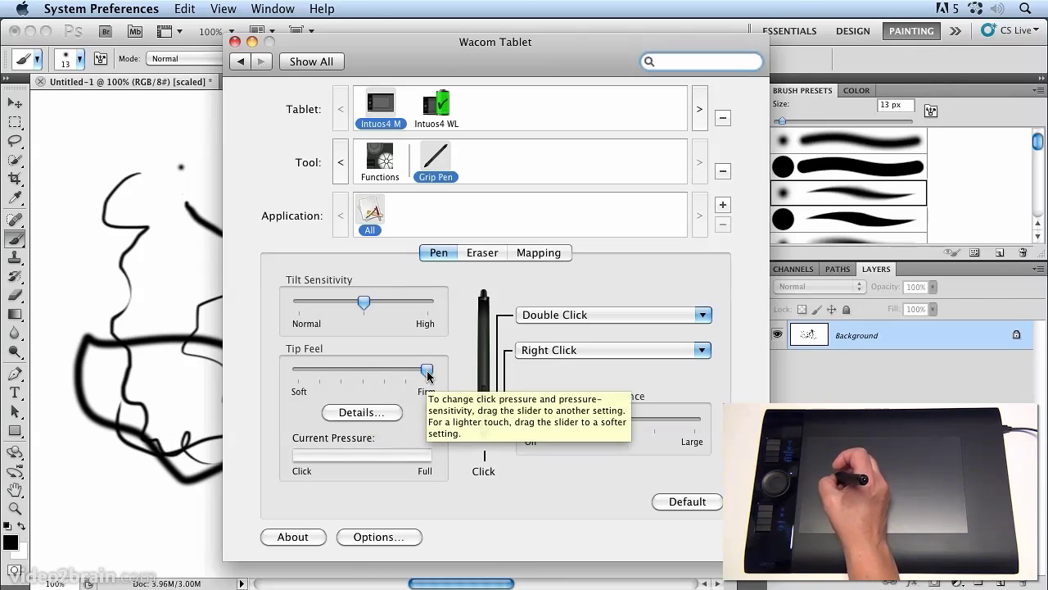
Paint two runs of faint thin strokes near the canvas top with the firm tip.
click(142, 238)
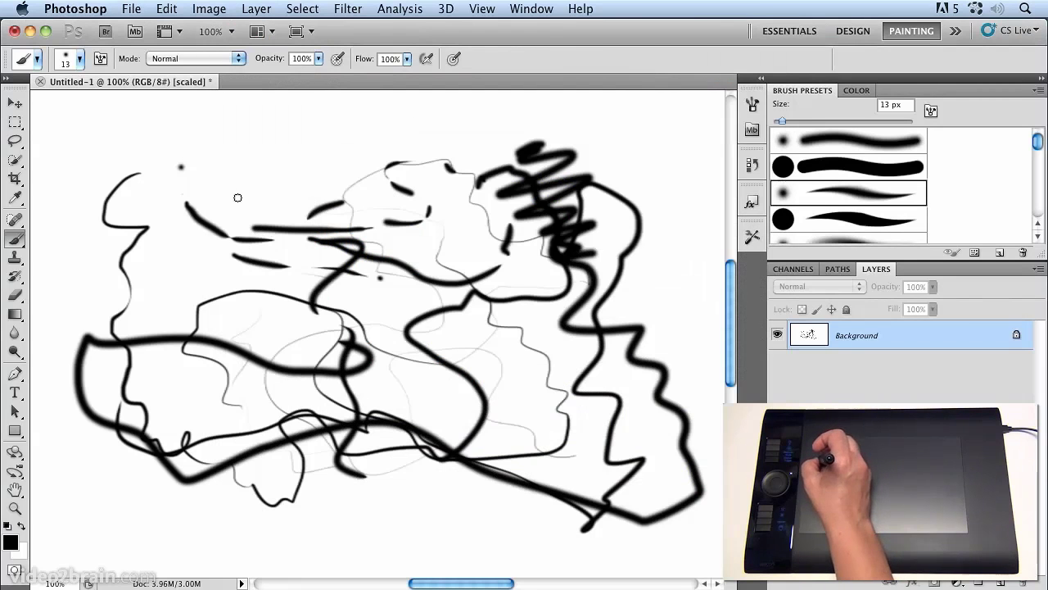
mouse_move(168, 156)
mouse_down()
mouse_move(355, 181)
mouse_move(227, 140)
mouse_move(344, 148)
mouse_move(385, 130)
mouse_up()
drag(328, 164, 410, 209)
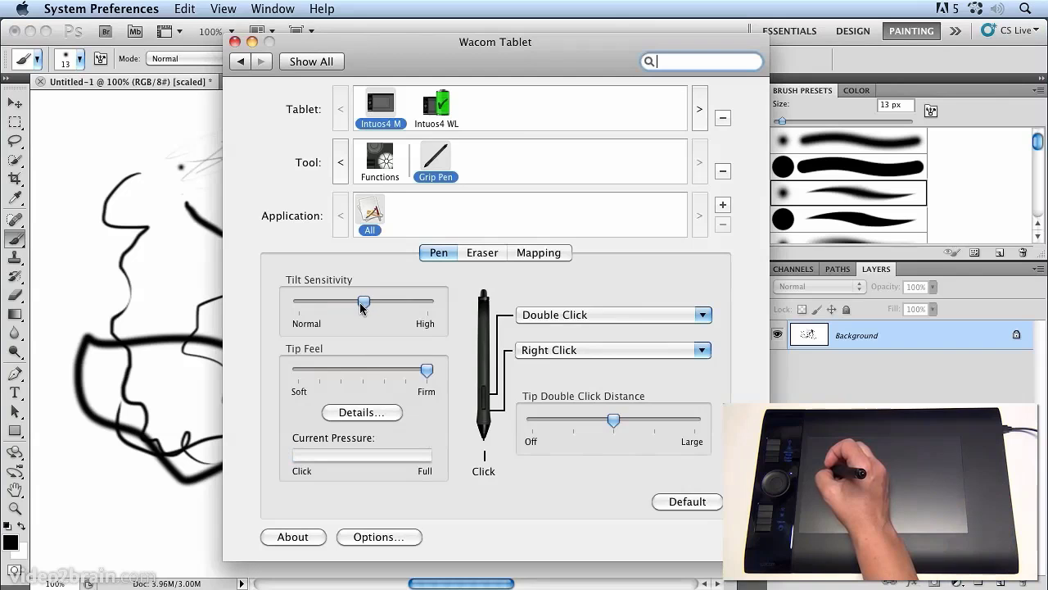
Nudge the Tilt Sensitivity slider left, then draw a short horizontal mark and a thin diagonal stroke.
drag(361, 308, 310, 307)
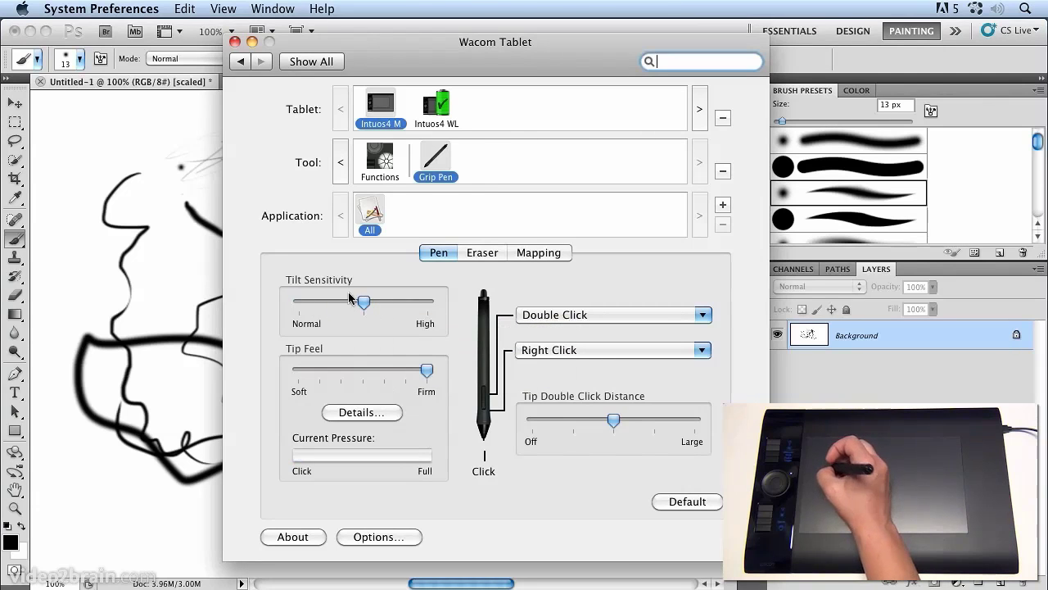
click(168, 226)
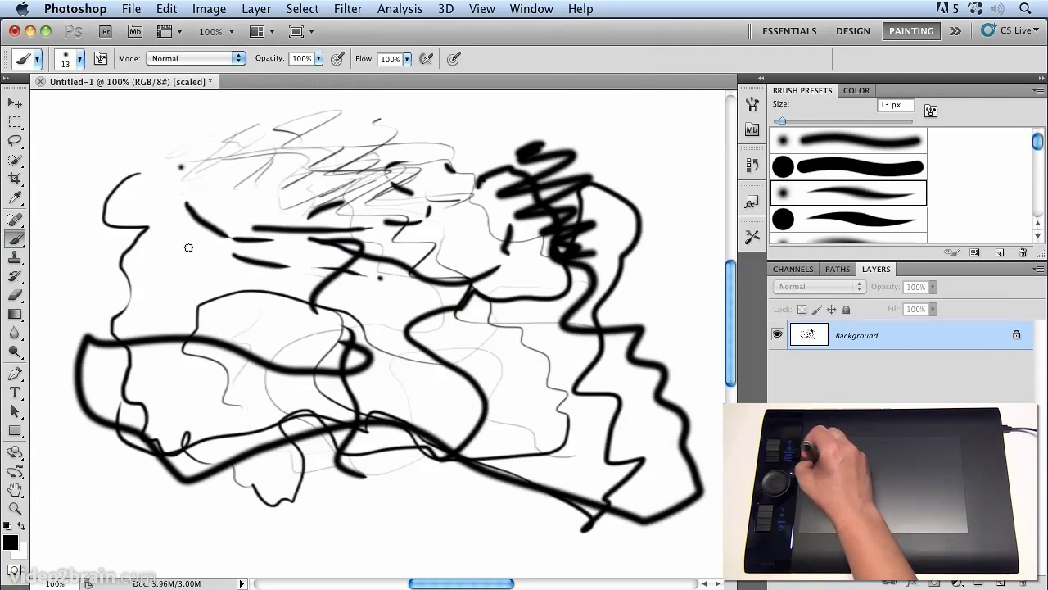
drag(182, 248, 193, 249)
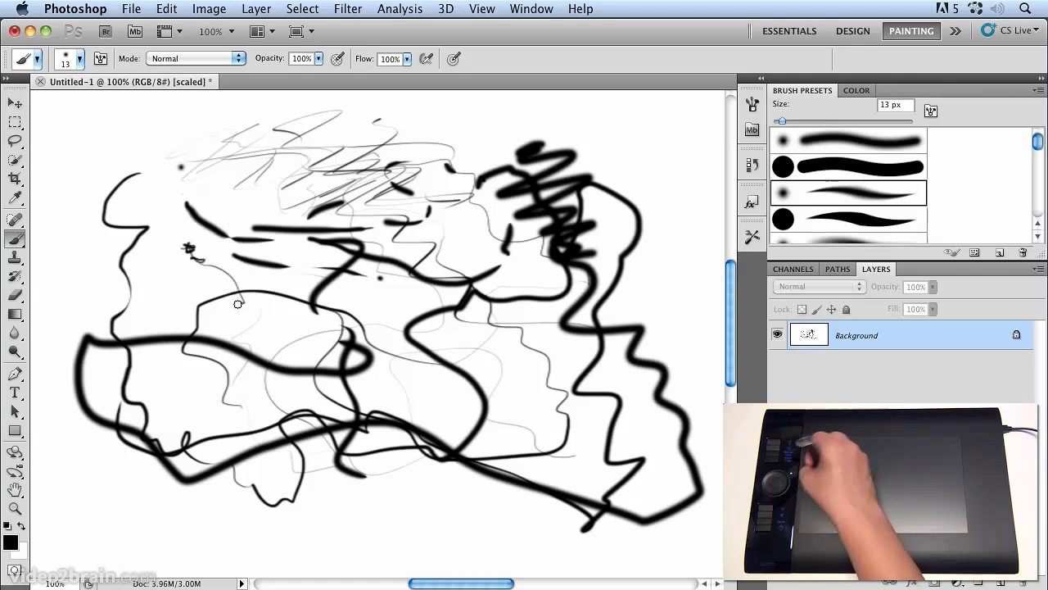
drag(194, 260, 242, 301)
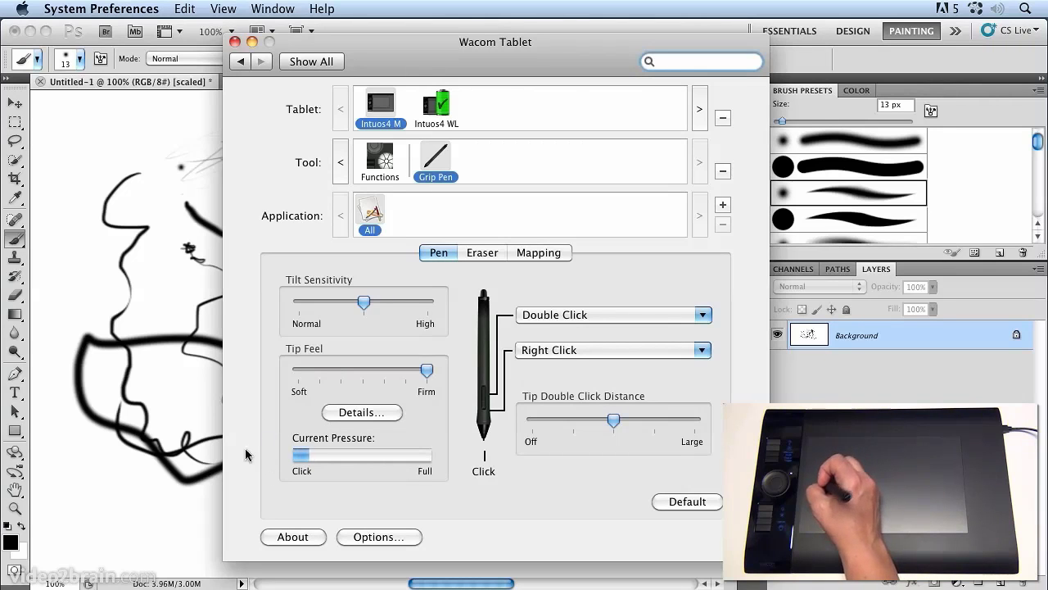
Test pressure with full presses, ease Tip Feel one notch below Firm, then retest full and partial presses.
mouse_move(273, 466)
mouse_down()
mouse_move(287, 490)
mouse_move(441, 490)
mouse_up()
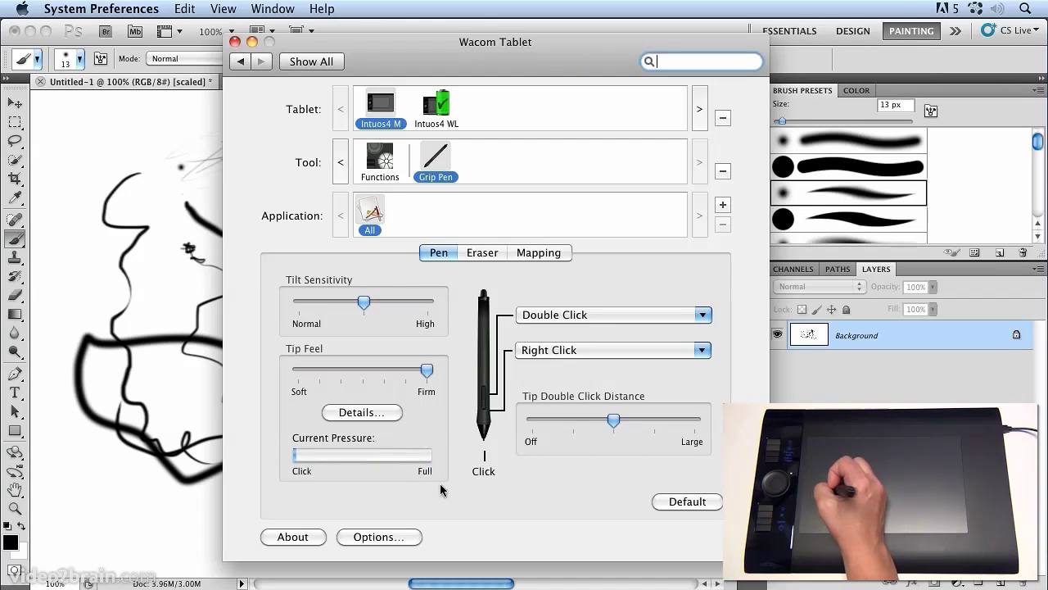
drag(359, 499, 365, 492)
drag(427, 372, 415, 374)
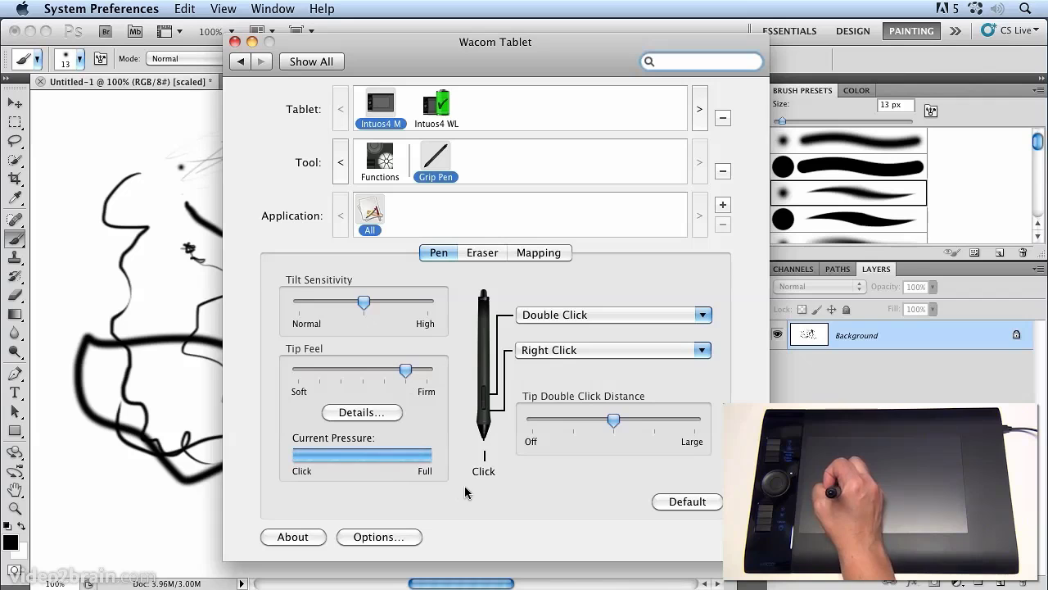
mouse_move(396, 491)
mouse_down()
mouse_move(459, 493)
mouse_move(448, 494)
mouse_up()
drag(515, 488, 548, 492)
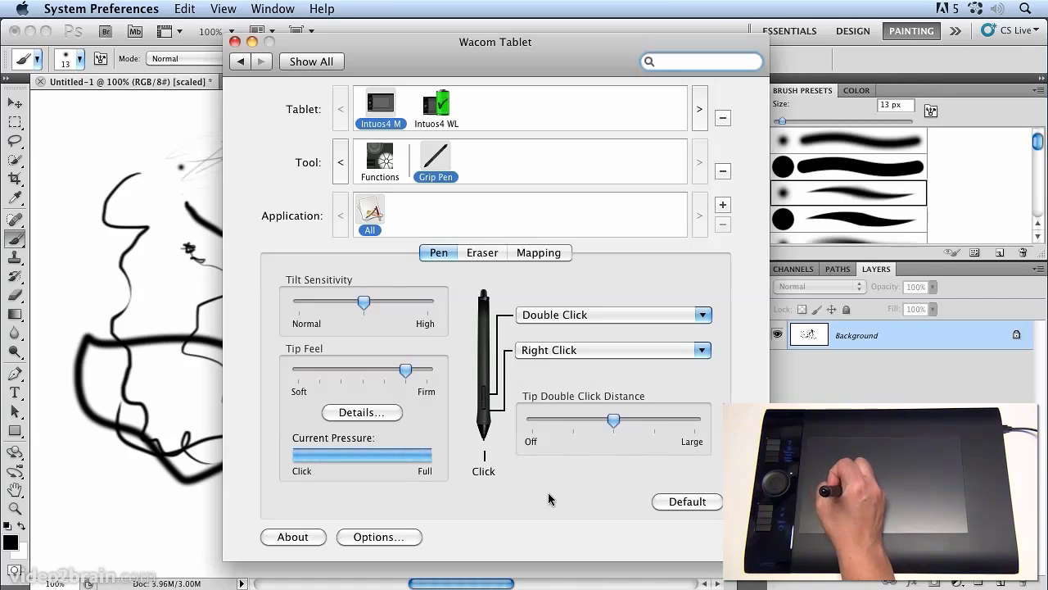